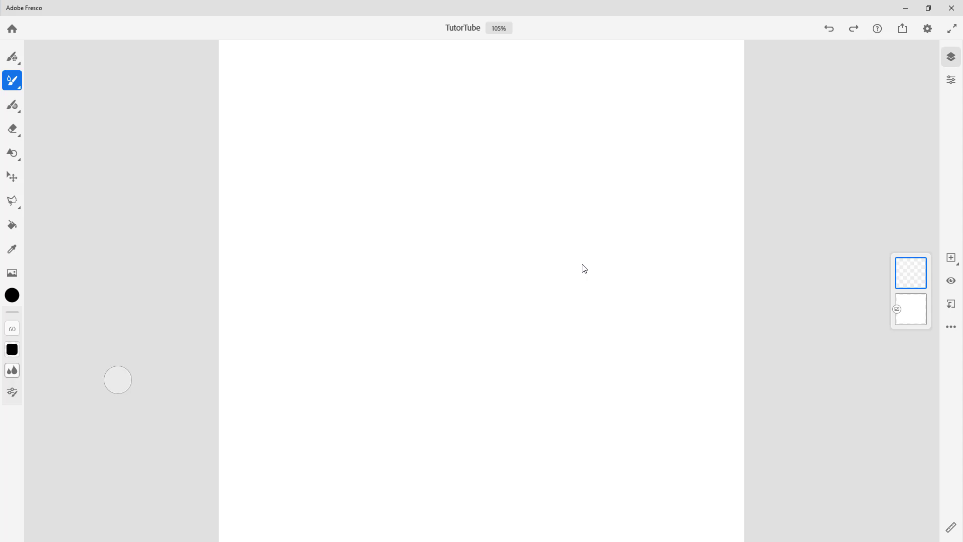
Save the TutorTube document to Home, then reopen it from the Recent files.
click(12, 29)
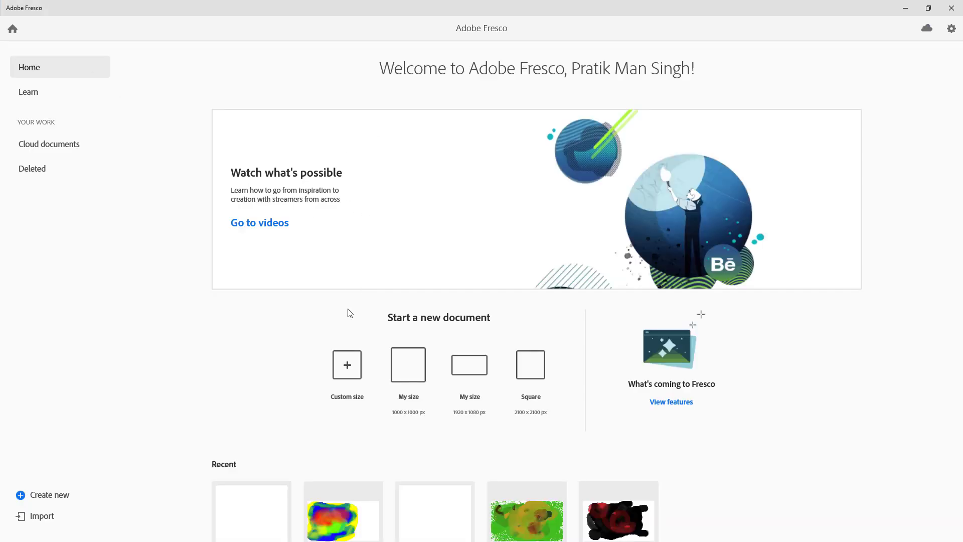
scroll(306, 304, down, 2)
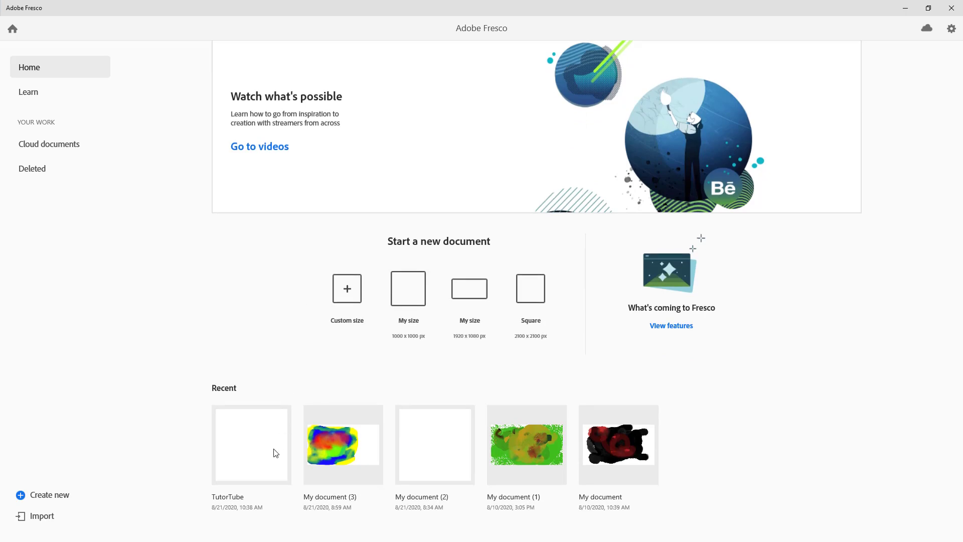
click(247, 451)
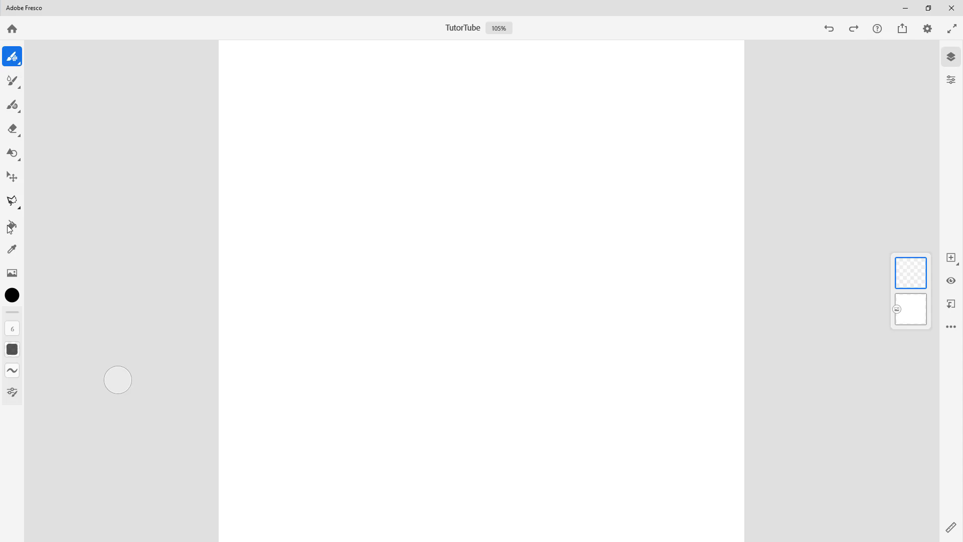
Browse the Pixel and Live brush libraries, dragging the Live library panel over the canvas.
click(17, 62)
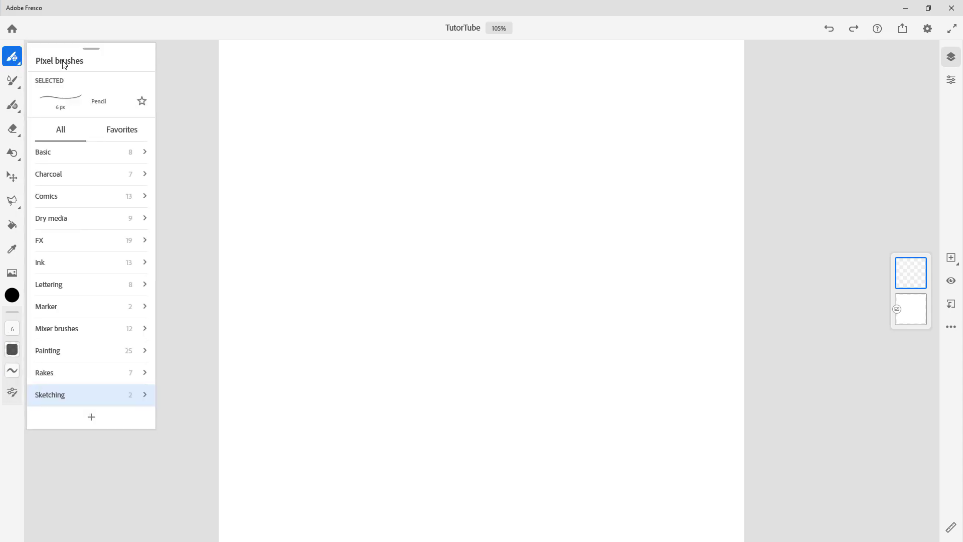
click(15, 83)
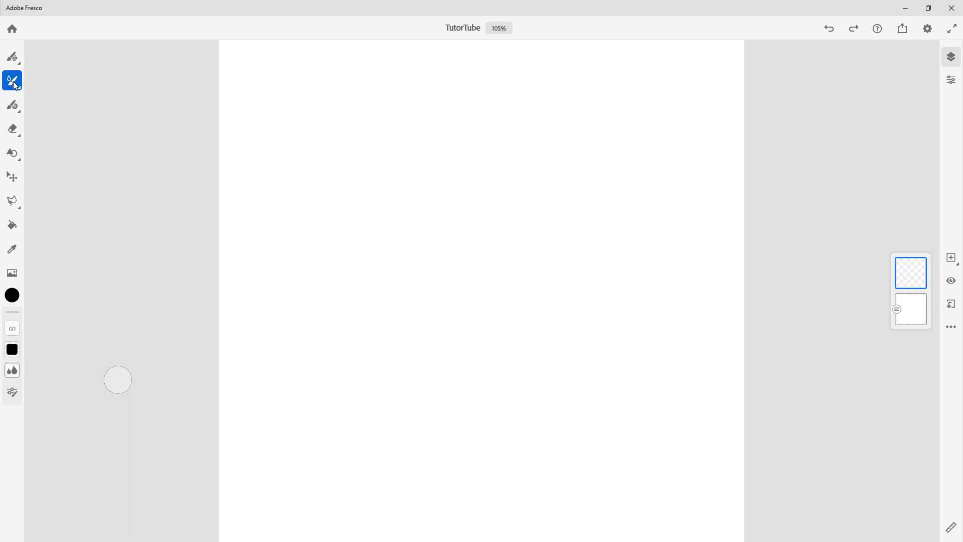
click(13, 84)
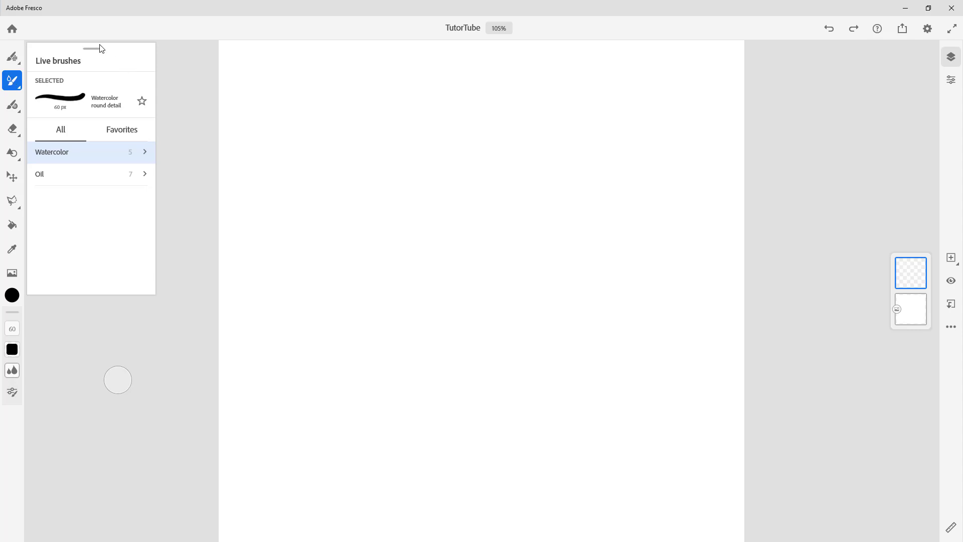
mouse_move(93, 52)
mouse_down()
mouse_move(442, 119)
mouse_move(827, 61)
mouse_up()
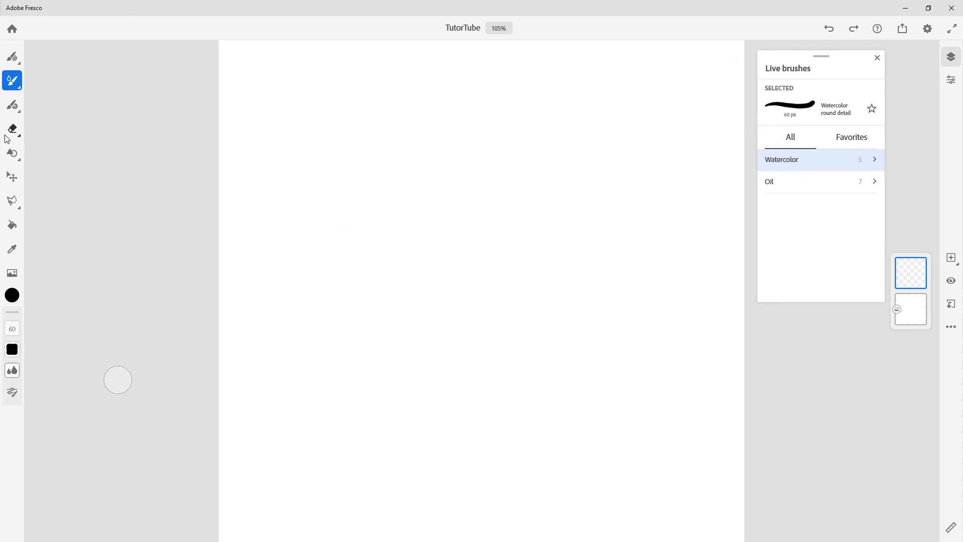
Show the Vector brush library and reposition its panel on screen.
click(16, 107)
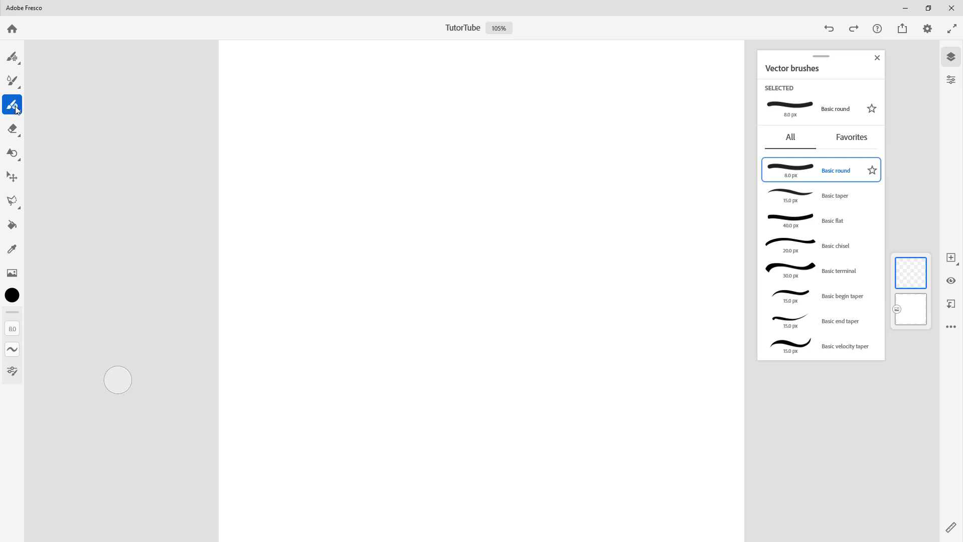
mouse_move(801, 58)
mouse_down()
mouse_move(144, 71)
mouse_move(151, 84)
mouse_move(120, 71)
mouse_move(337, 174)
mouse_move(827, 161)
mouse_move(825, 145)
mouse_up()
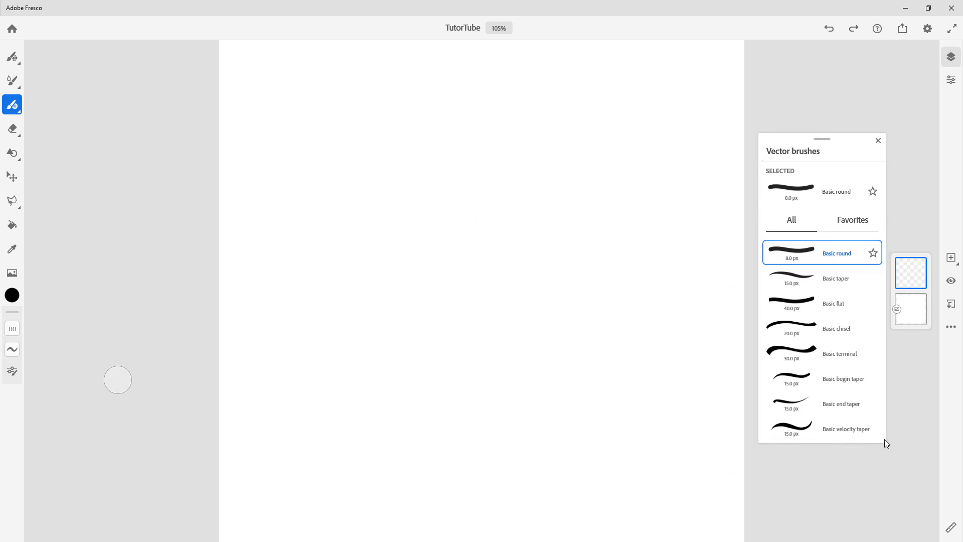
mouse_move(844, 140)
mouse_down()
mouse_move(905, 126)
mouse_move(802, 101)
mouse_up()
Place a default square stencil, drag it up-left, then undo to return it near centre.
click(12, 202)
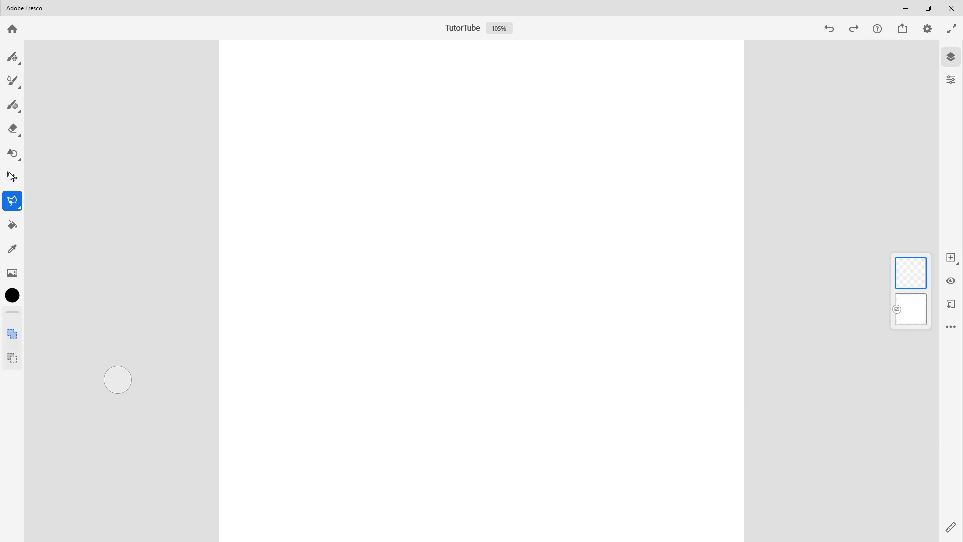
click(11, 175)
click(13, 156)
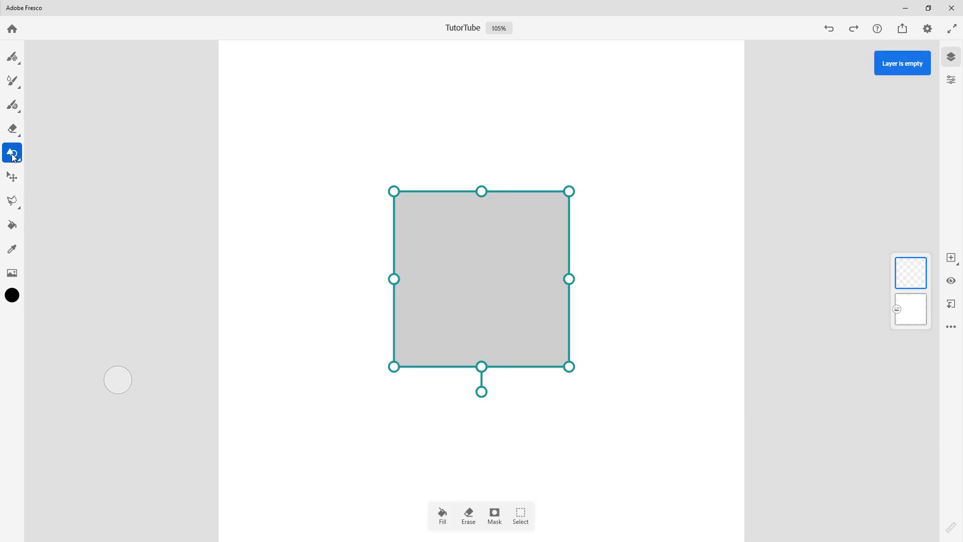
drag(485, 227, 387, 197)
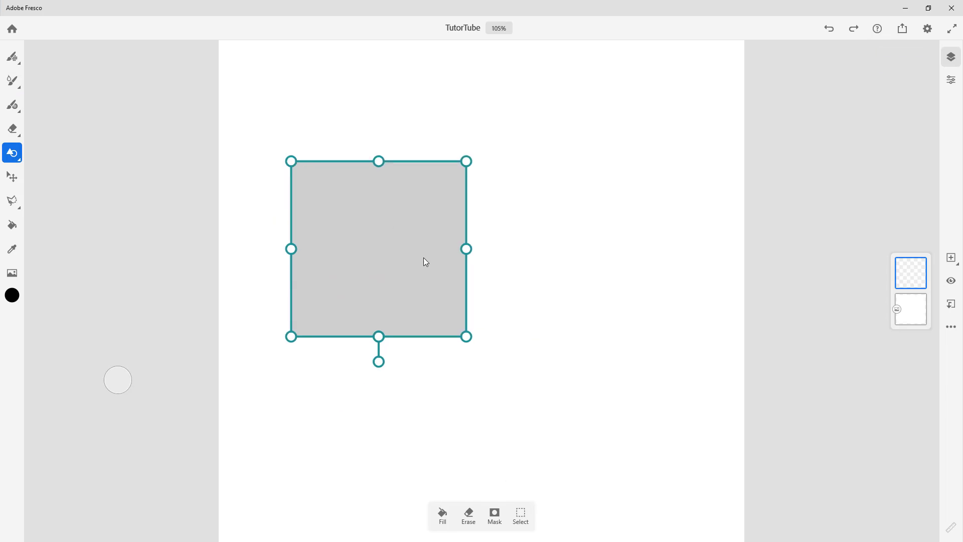
key(ctrl+z)
click(12, 177)
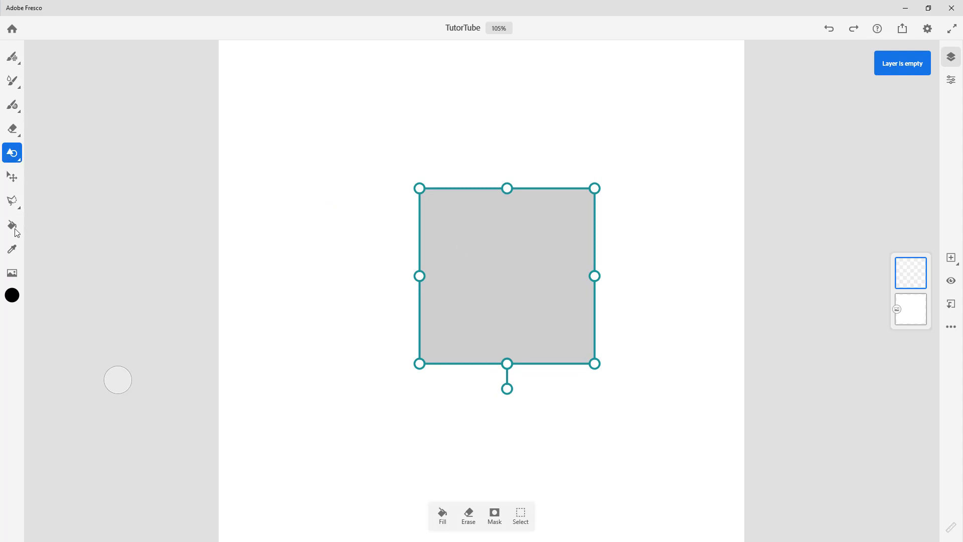
Pick a bright green painting colour on the colour wheel and select the Live brush tool.
click(12, 296)
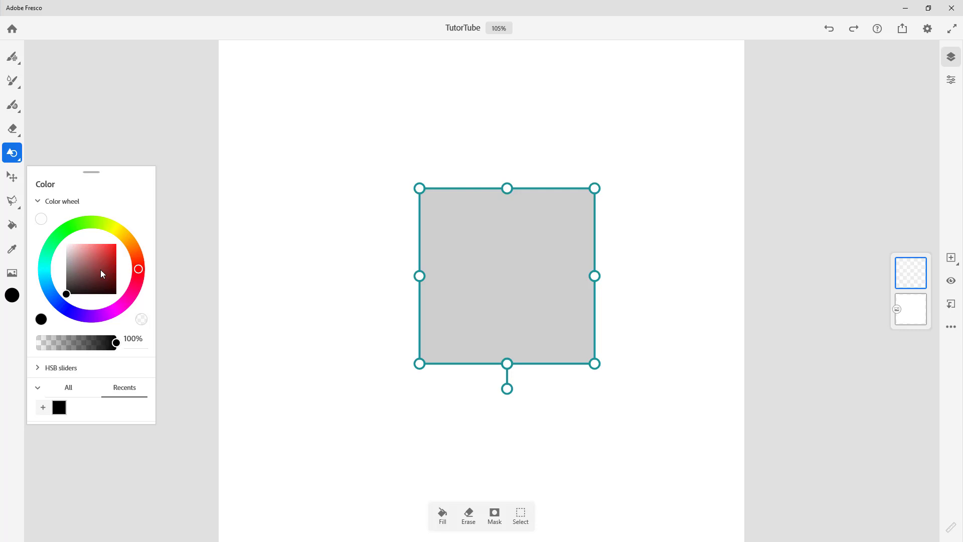
click(74, 224)
drag(102, 259, 123, 247)
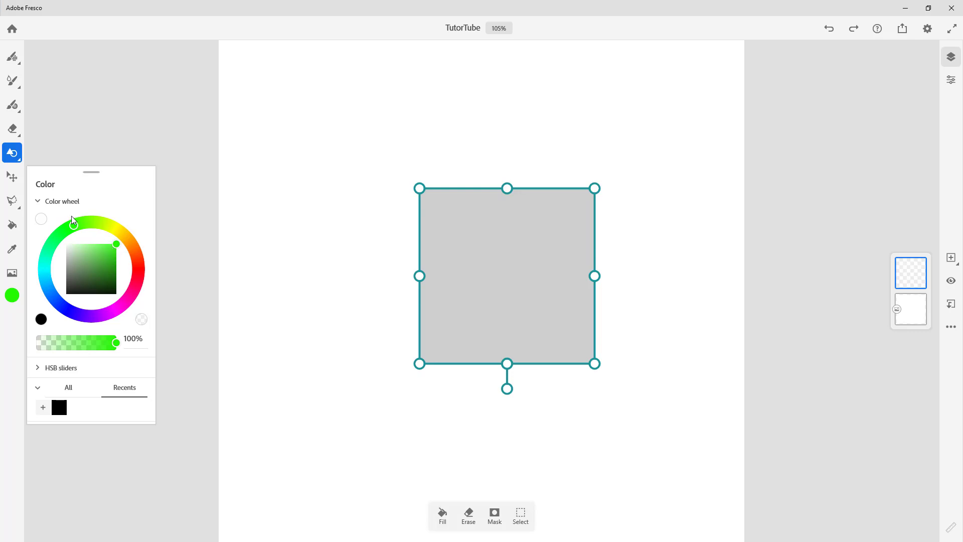
drag(74, 225, 84, 222)
click(12, 81)
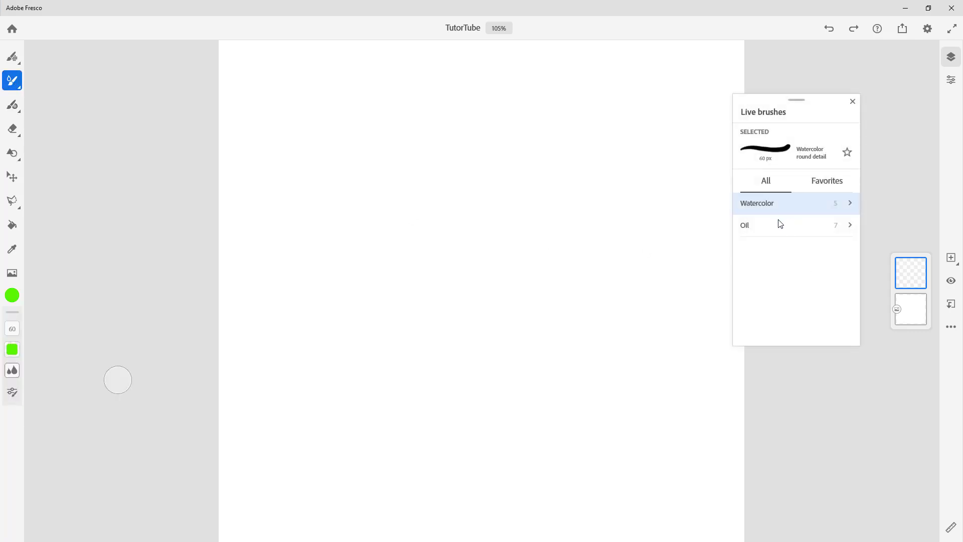
Paint a large green C-shaped stroke with the Watercolor wash soft brush.
click(796, 210)
click(813, 253)
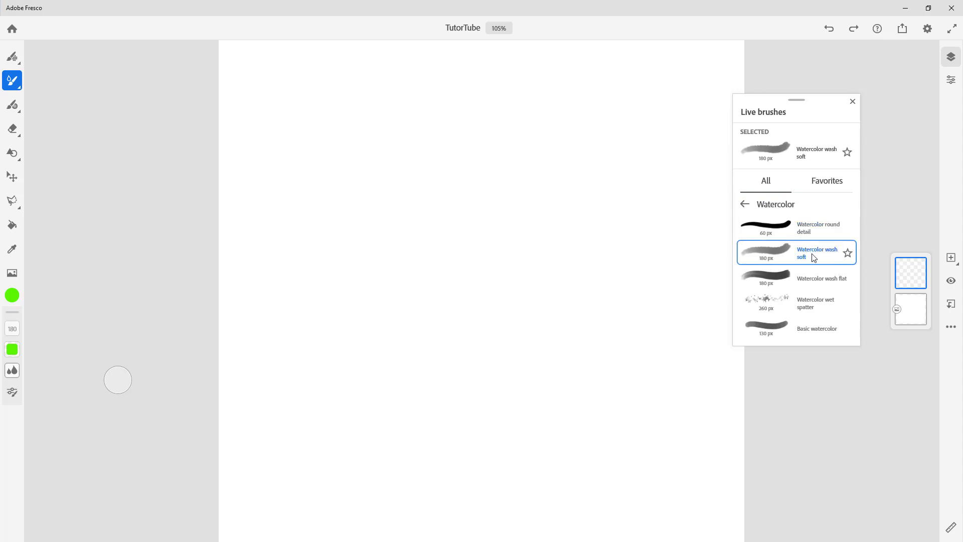
mouse_move(407, 165)
mouse_down()
mouse_move(263, 325)
mouse_move(383, 292)
mouse_move(433, 307)
mouse_move(428, 257)
mouse_up()
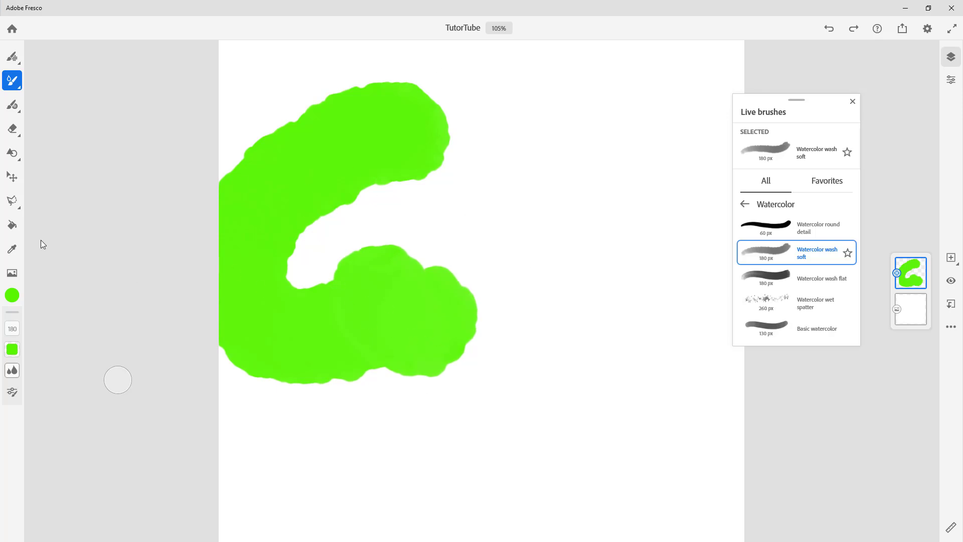
Switch to orange, paint a ring around the shape, and fill its centre with Watercolor wash flat.
click(12, 296)
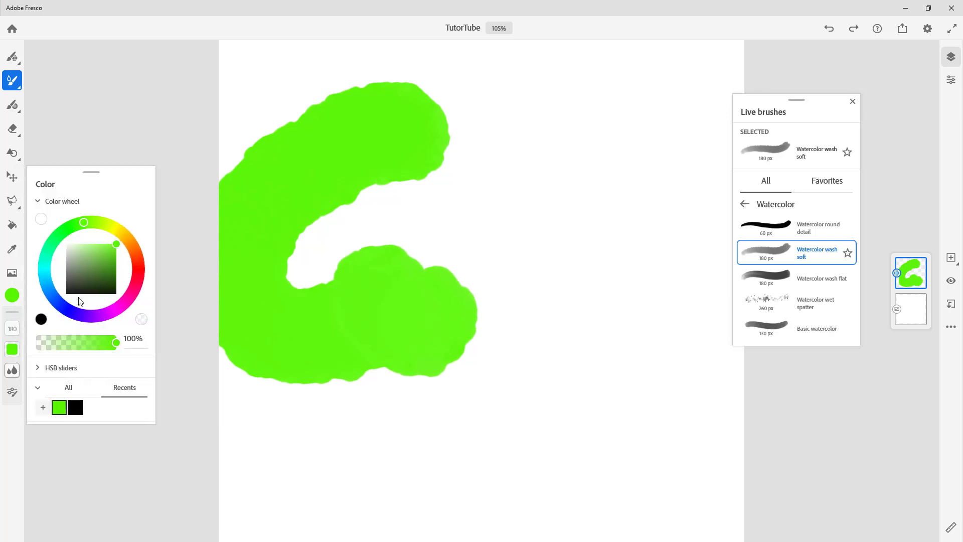
click(131, 243)
mouse_move(413, 113)
mouse_down()
mouse_move(347, 161)
mouse_move(335, 254)
mouse_up()
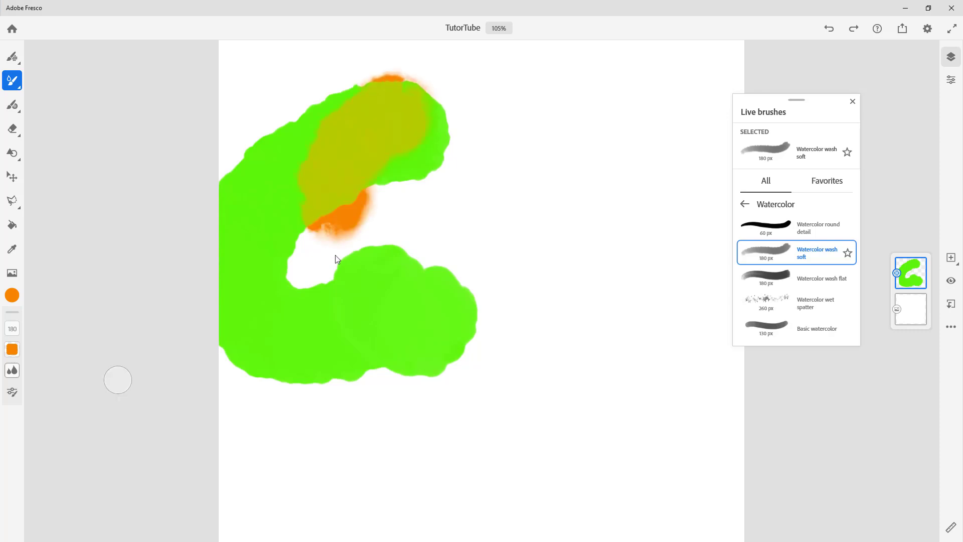
mouse_move(490, 297)
mouse_down()
mouse_move(496, 164)
mouse_move(383, 187)
mouse_up()
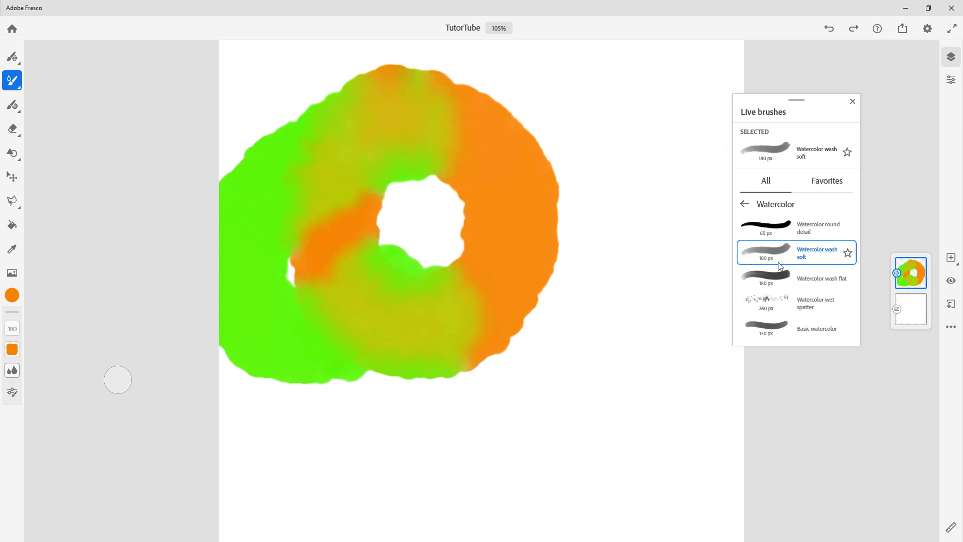
click(781, 278)
mouse_move(406, 198)
mouse_down()
mouse_move(486, 251)
mouse_move(468, 382)
mouse_move(422, 400)
mouse_move(474, 437)
mouse_up()
Fit the canvas in view and paint orange across the blob's top with Basic watercolor.
key(ctrl+0)
click(761, 329)
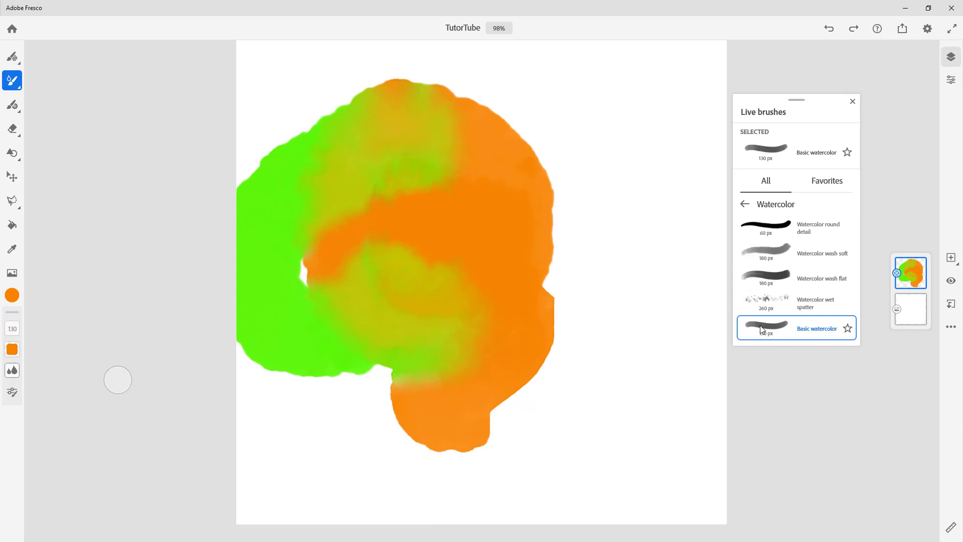
mouse_move(369, 81)
mouse_down()
mouse_move(466, 85)
mouse_move(493, 135)
mouse_up()
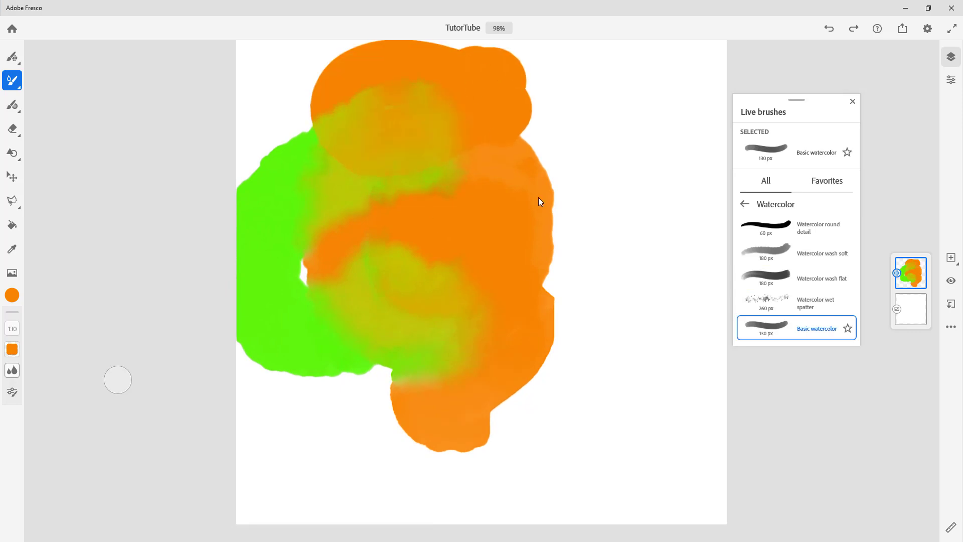
Move the brush library to the left, then paint a rounded orange blob at the upper right.
mouse_move(802, 103)
mouse_down()
mouse_move(464, 92)
mouse_move(119, 134)
mouse_up()
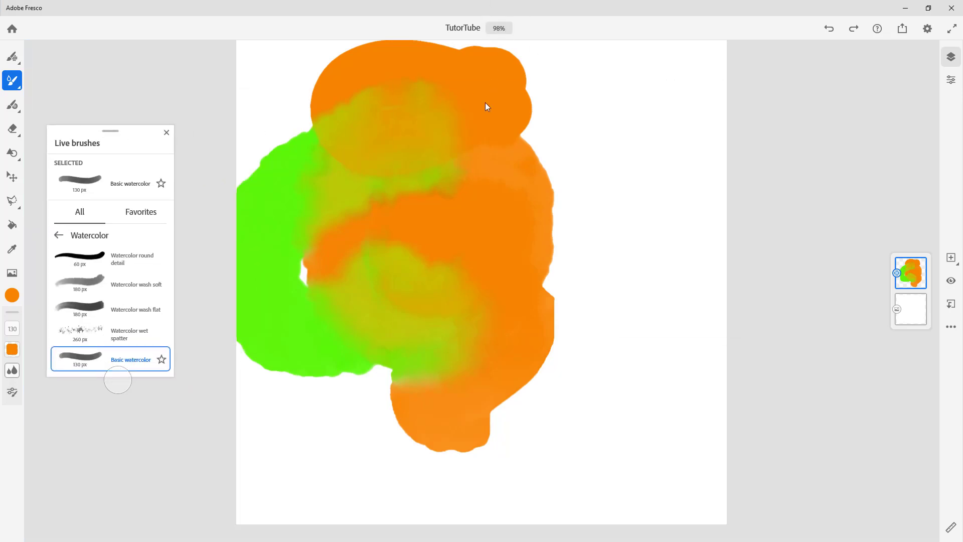
scroll(482, 177, up, 3)
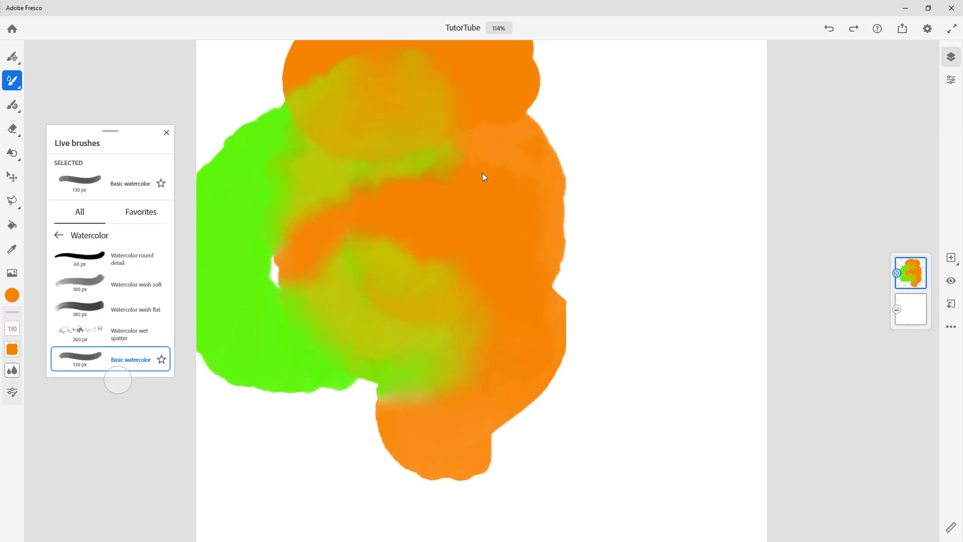
scroll(483, 176, up, 2)
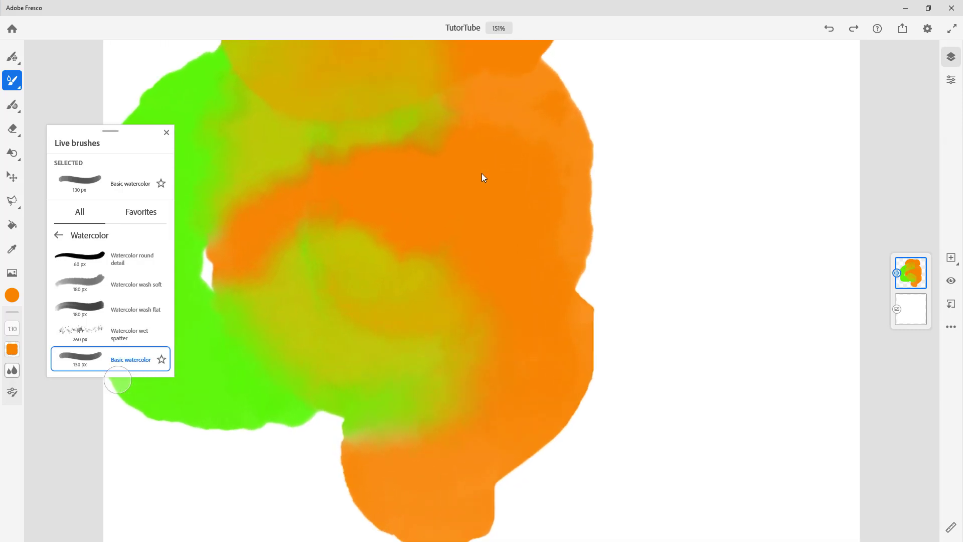
scroll(489, 173, up, 1)
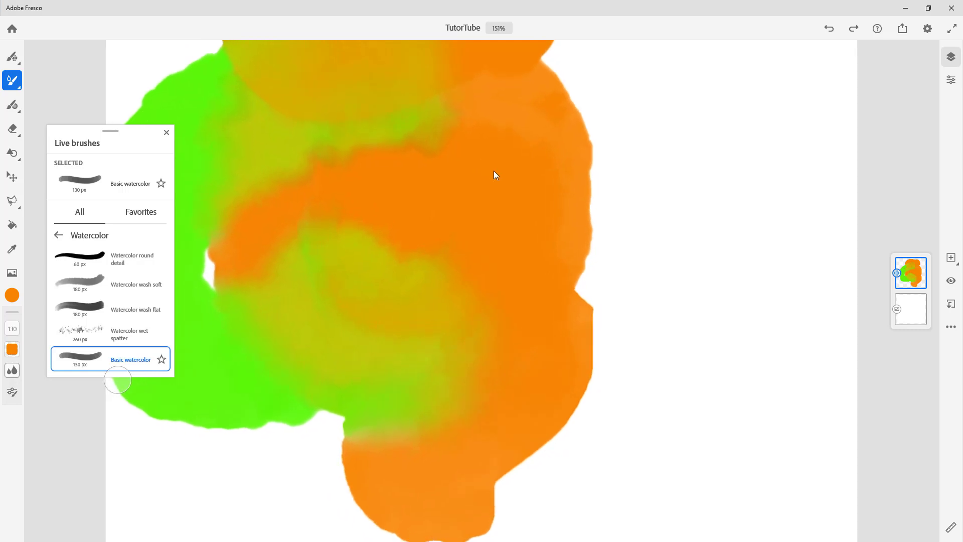
scroll(495, 171, up, 1)
scroll(495, 170, down, 2)
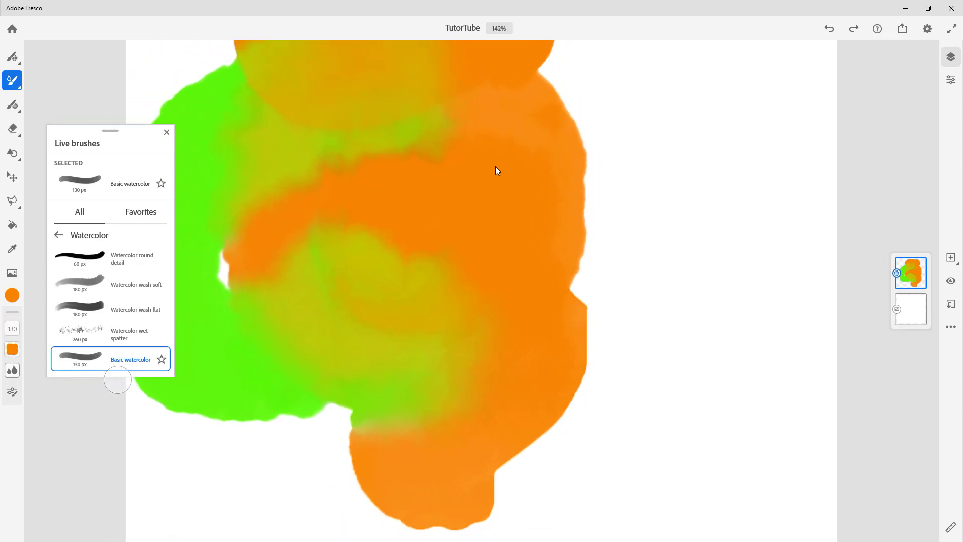
scroll(496, 171, down, 1)
drag(673, 136, 673, 168)
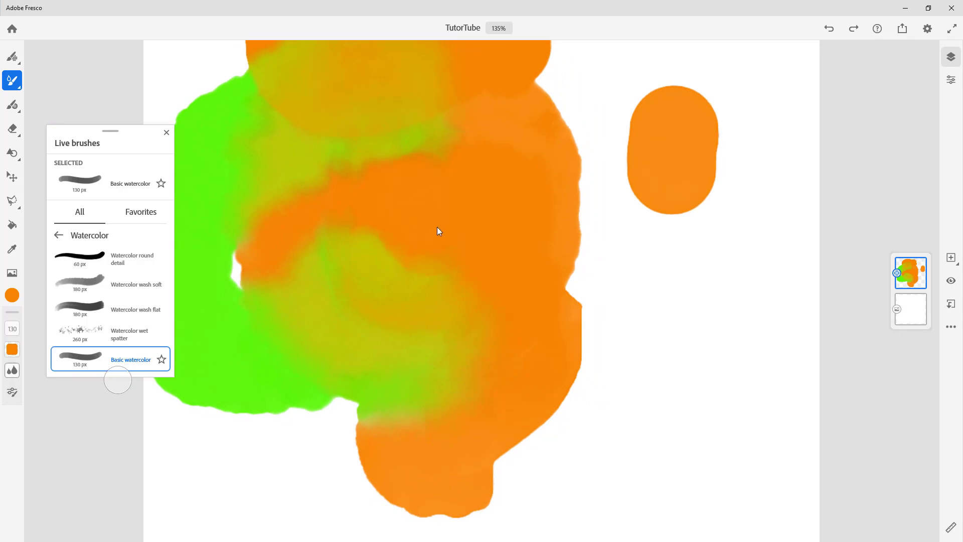
scroll(438, 227, up, 1)
scroll(438, 227, down, 1)
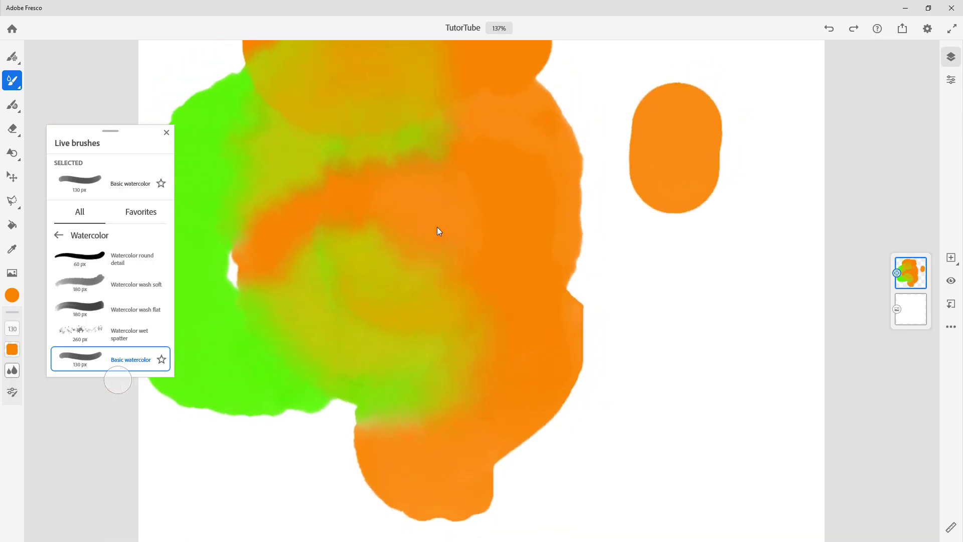
mouse_move(369, 198)
mouse_down()
mouse_move(353, 165)
mouse_move(387, 194)
mouse_move(369, 181)
mouse_up()
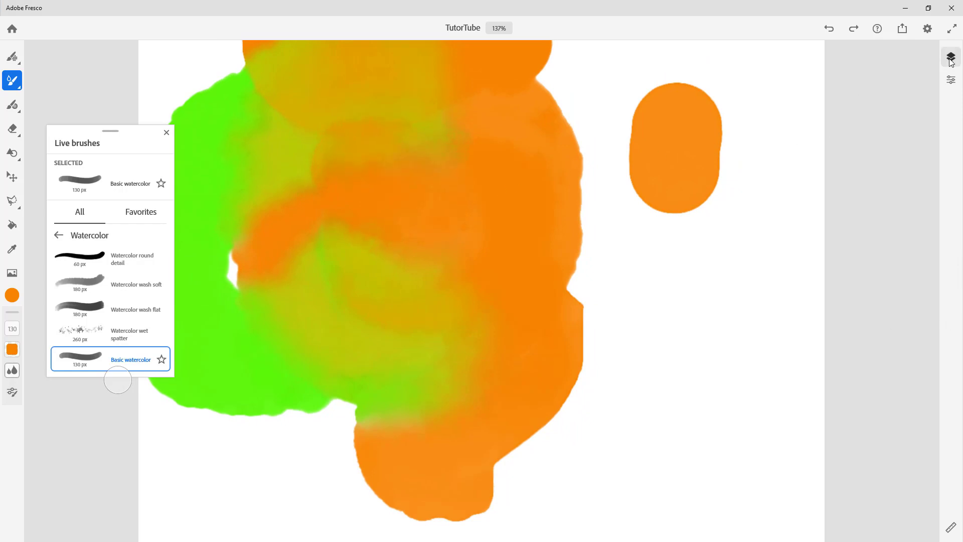
click(951, 81)
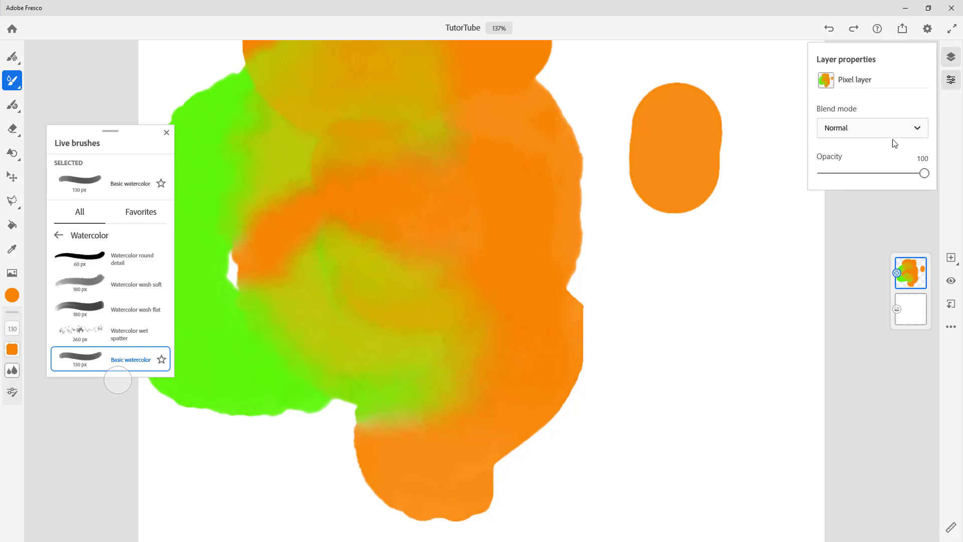
mouse_move(925, 173)
mouse_down()
mouse_move(871, 174)
mouse_move(925, 174)
mouse_up()
click(954, 258)
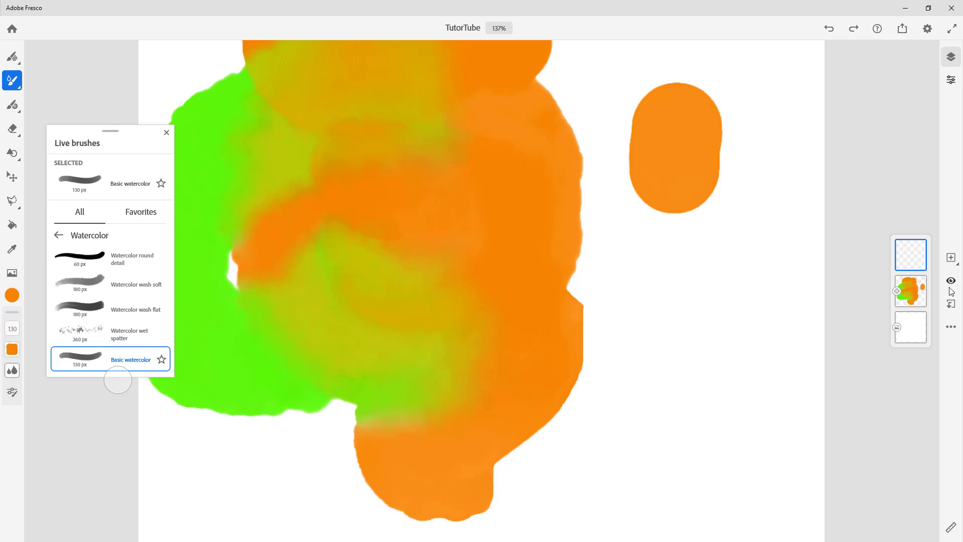
click(952, 328)
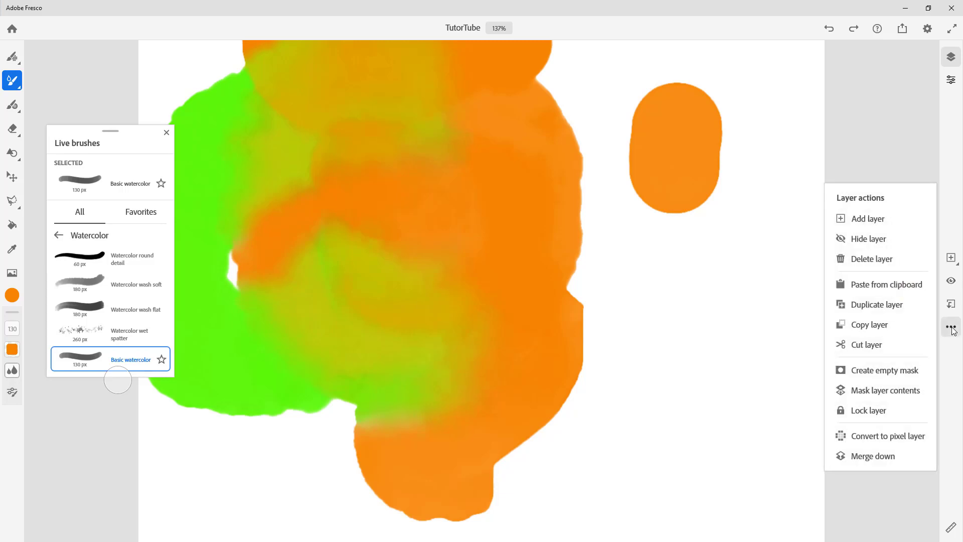
click(952, 328)
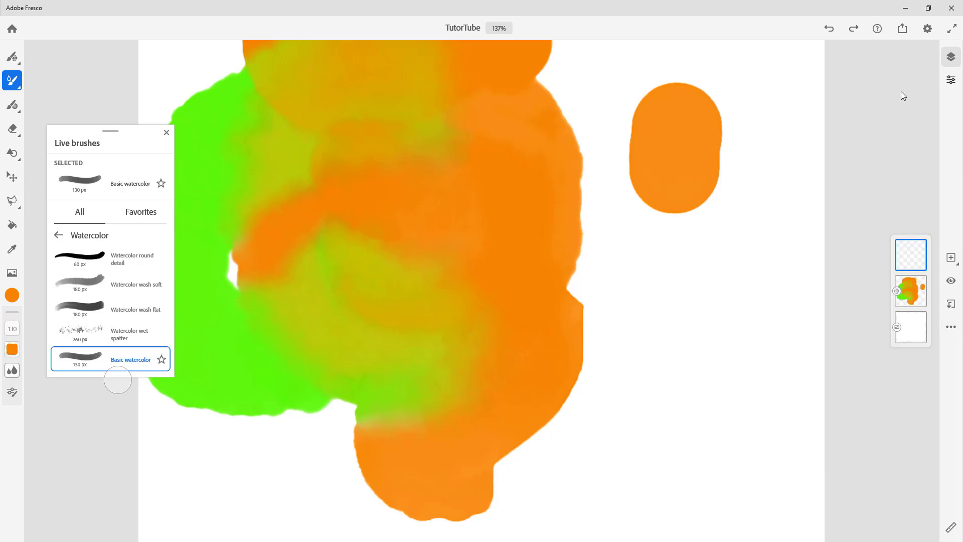
click(829, 29)
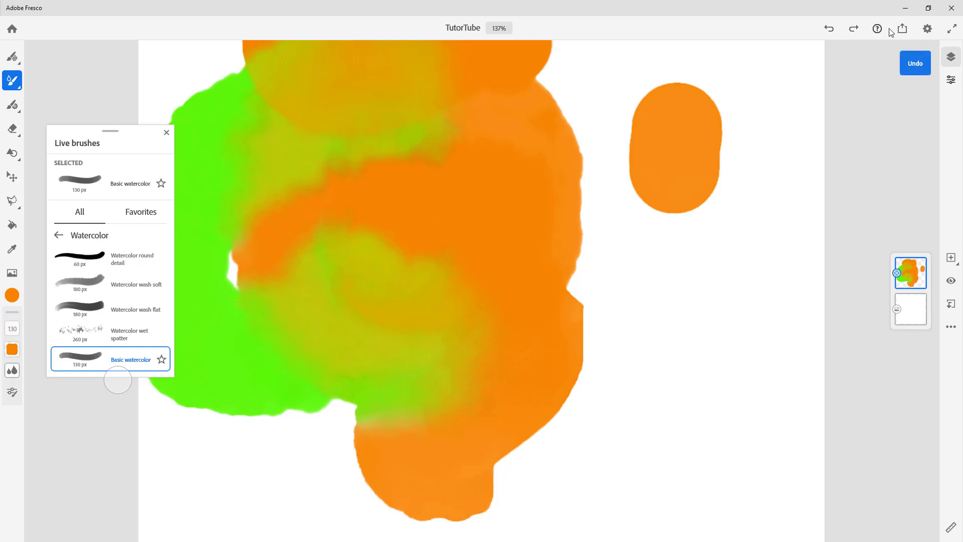
click(927, 31)
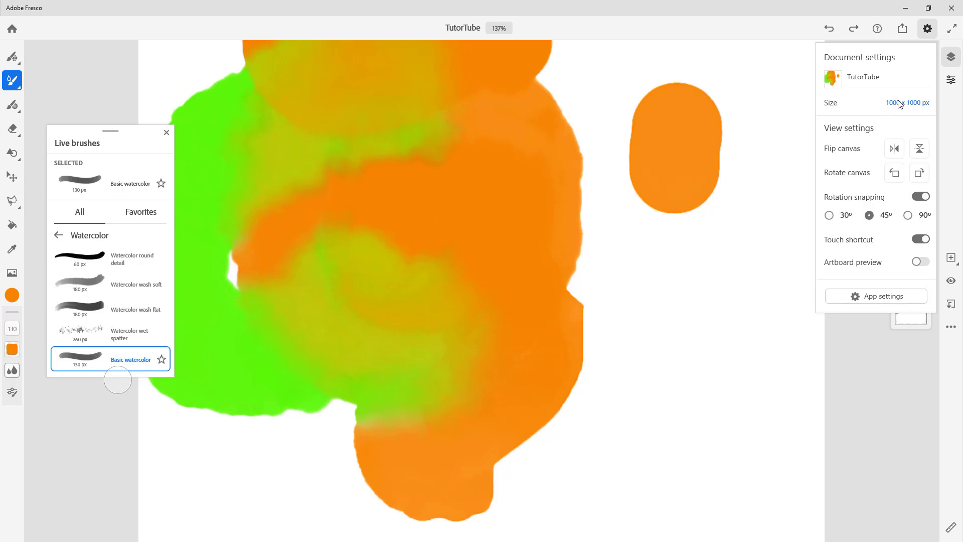
click(926, 29)
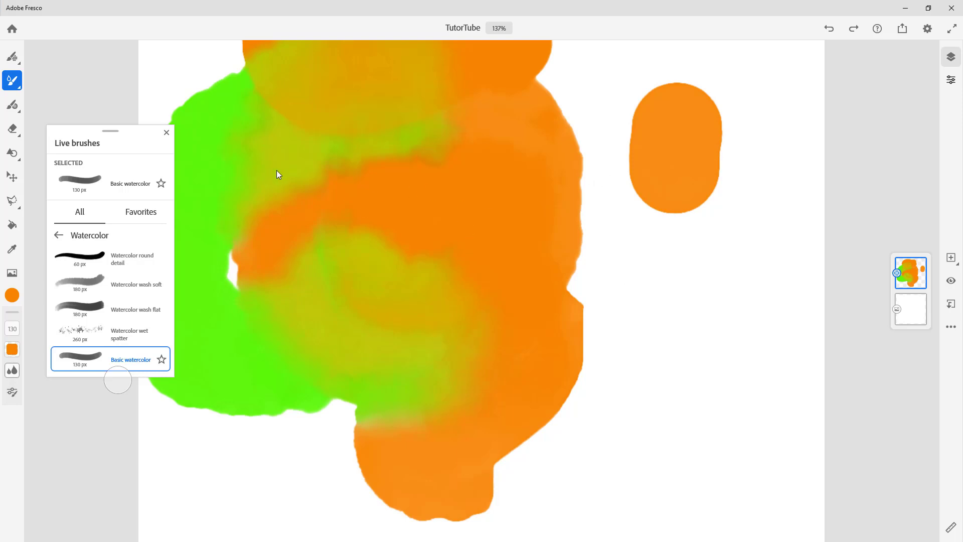
Enter full-screen view, close the Live brush list, and choose the Pixel brush.
click(951, 31)
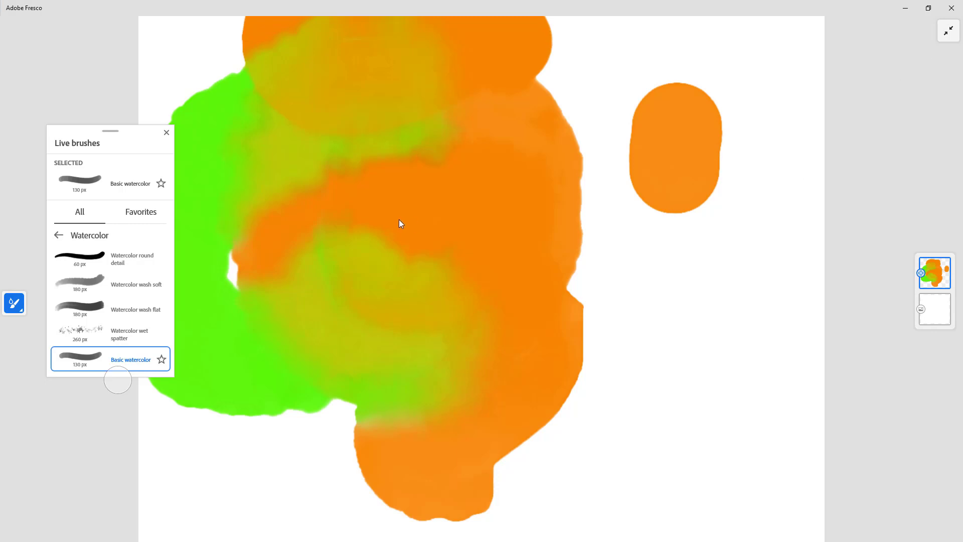
click(167, 133)
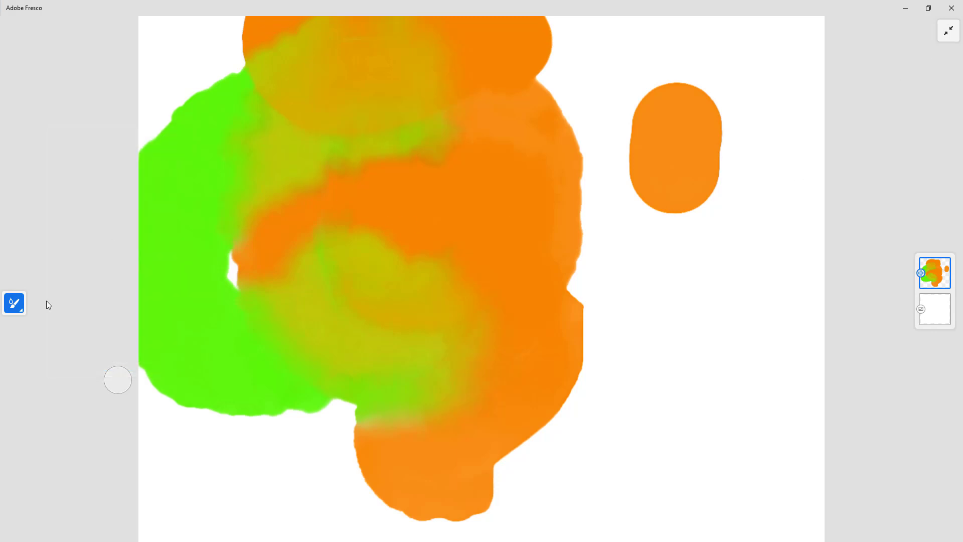
click(15, 307)
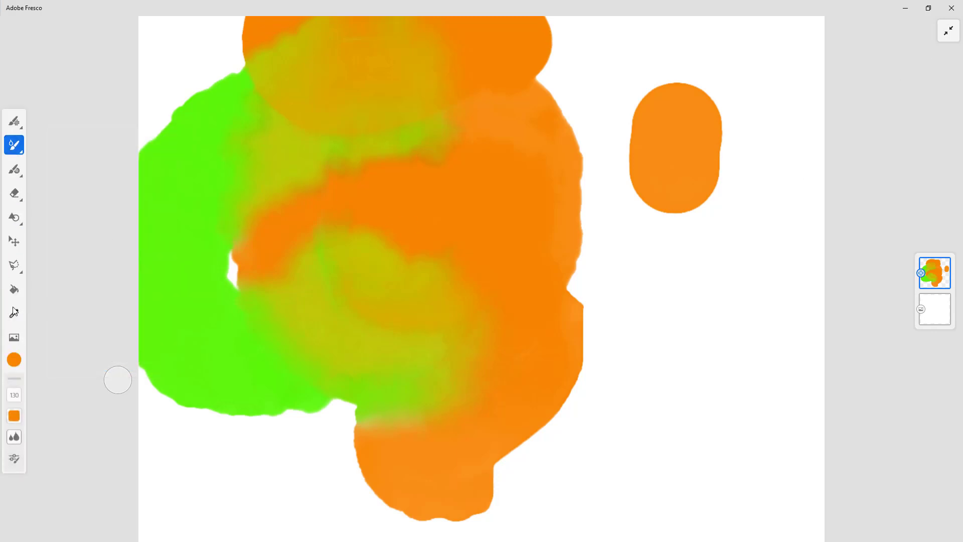
click(15, 171)
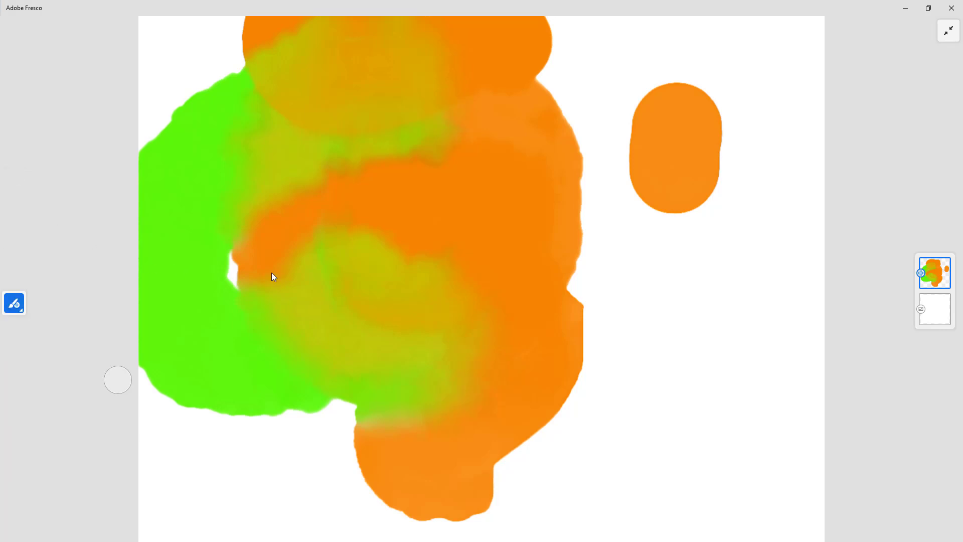
Sketch an orange line doodle on a new layer right of the watercolor, then exit full screen.
drag(630, 257, 636, 260)
mouse_move(658, 206)
mouse_down()
mouse_move(597, 223)
mouse_move(705, 284)
mouse_move(698, 298)
mouse_up()
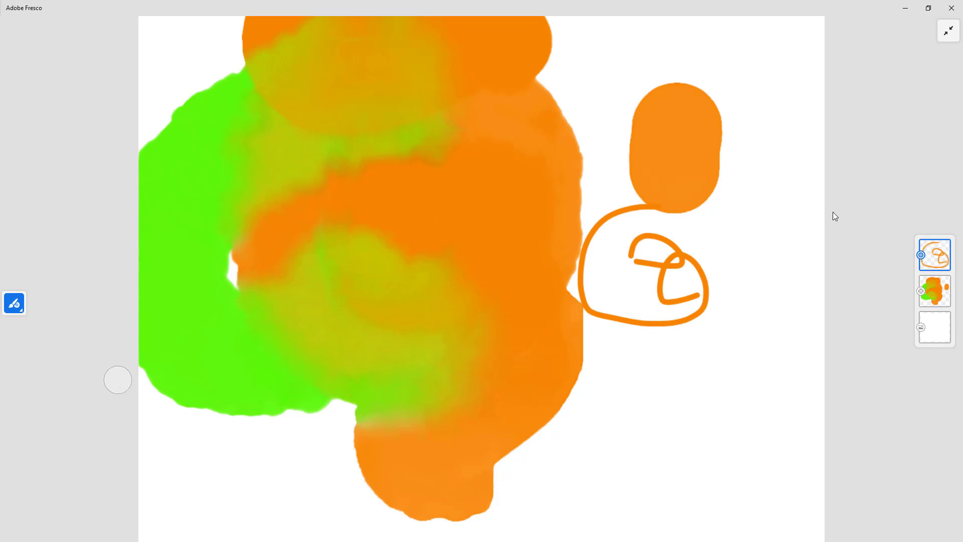
click(948, 31)
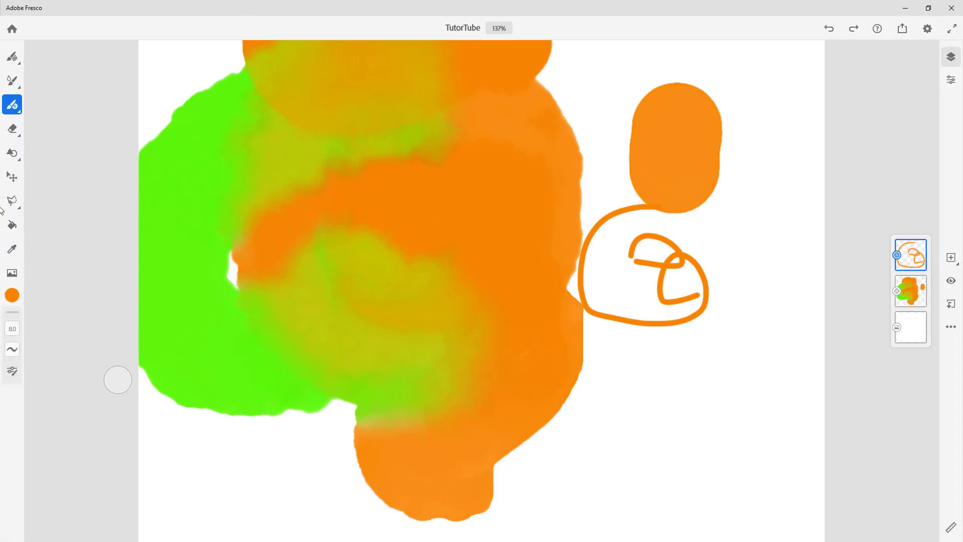
click(12, 177)
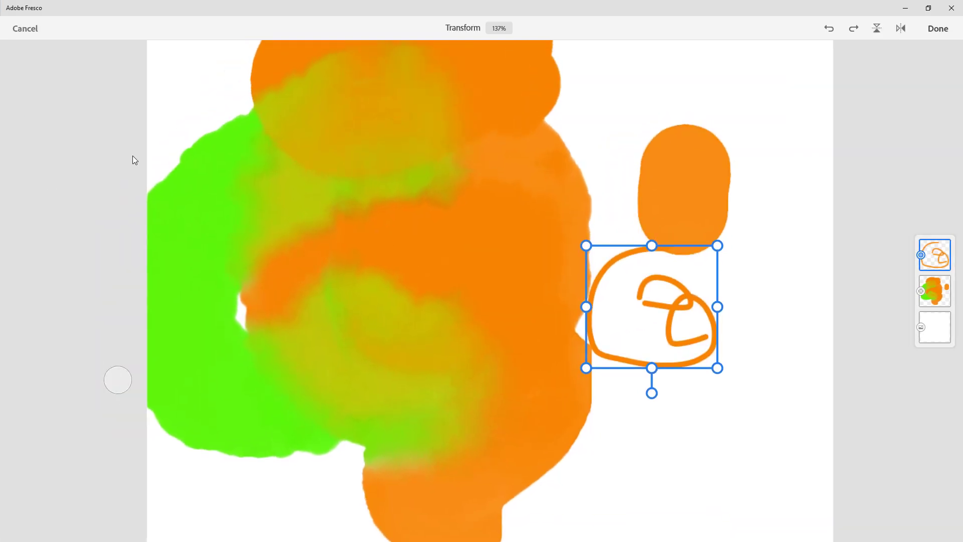
drag(247, 146, 297, 209)
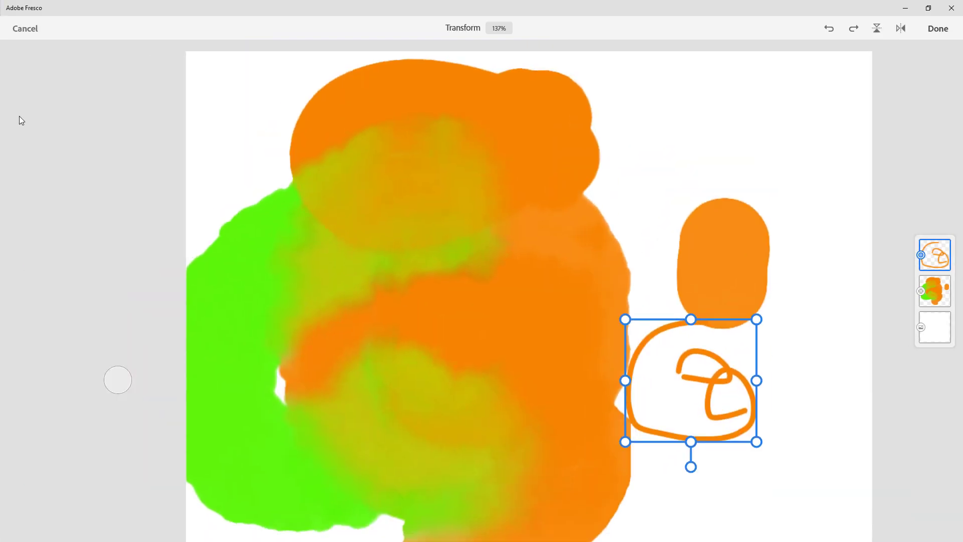
scroll(639, 111, up, 1)
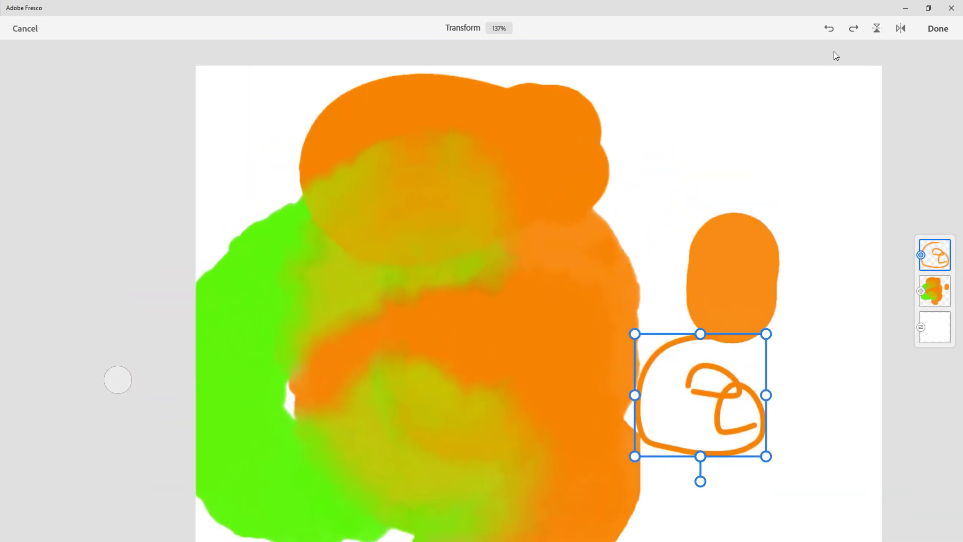
click(939, 29)
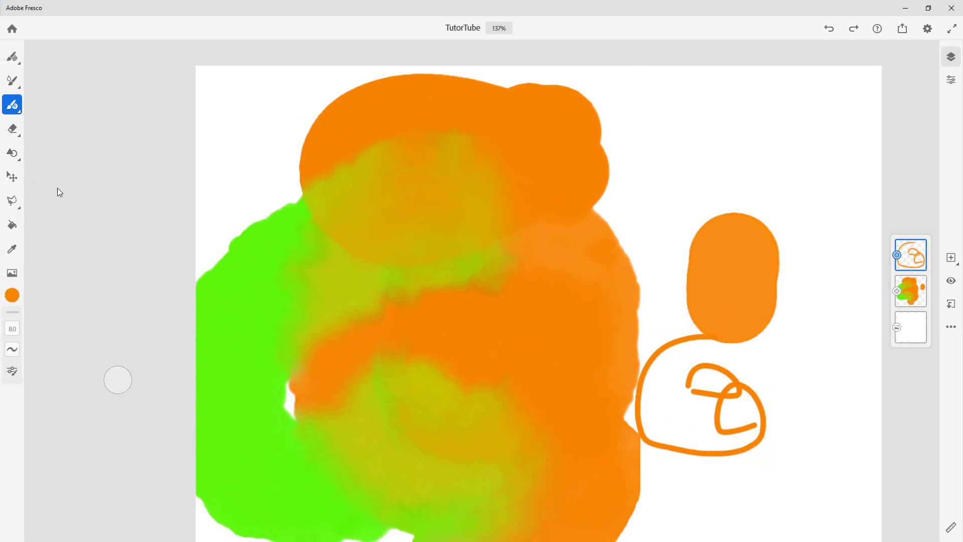
click(12, 177)
scroll(438, 362, down, 5)
scroll(437, 363, right, 2)
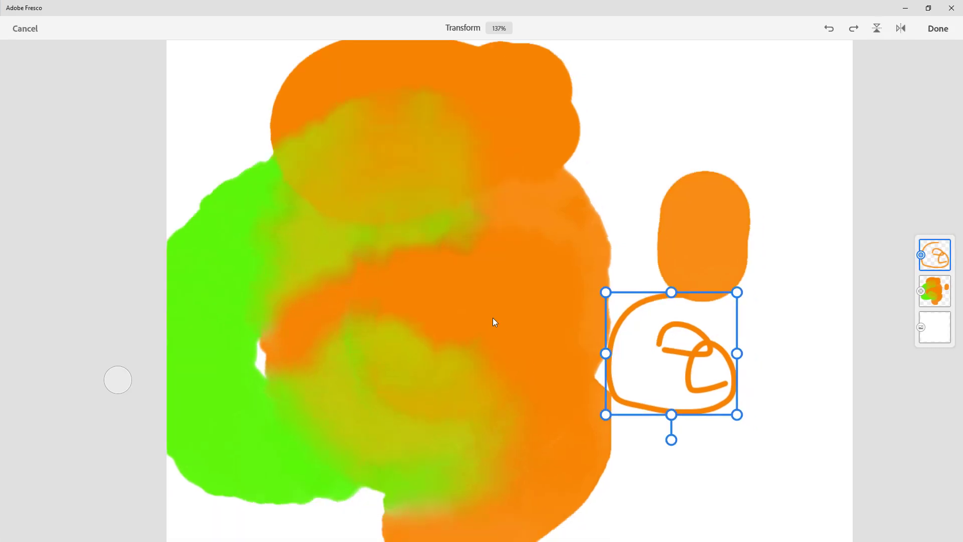
scroll(415, 285, down, 2)
scroll(416, 285, left, 2)
scroll(365, 331, up, 5)
scroll(365, 331, right, 1)
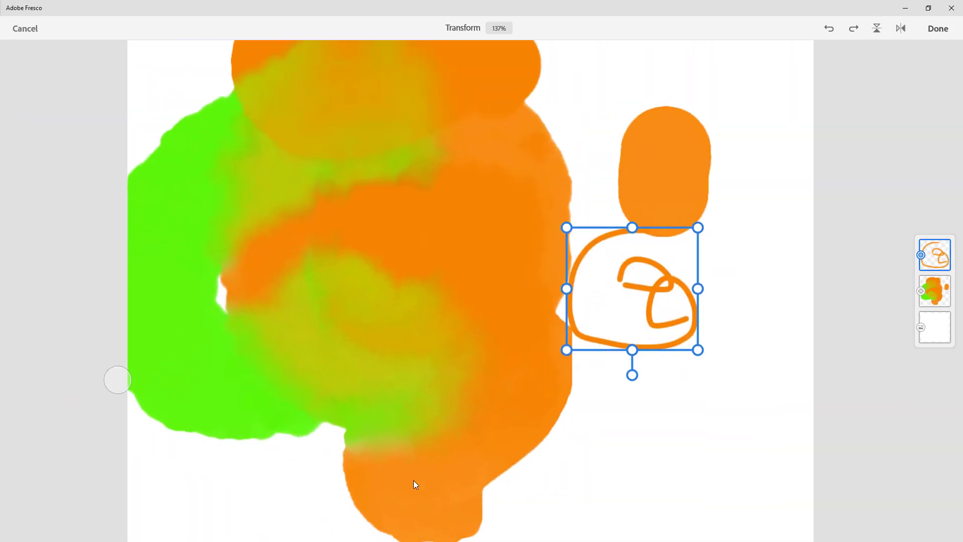
scroll(415, 483, up, 4)
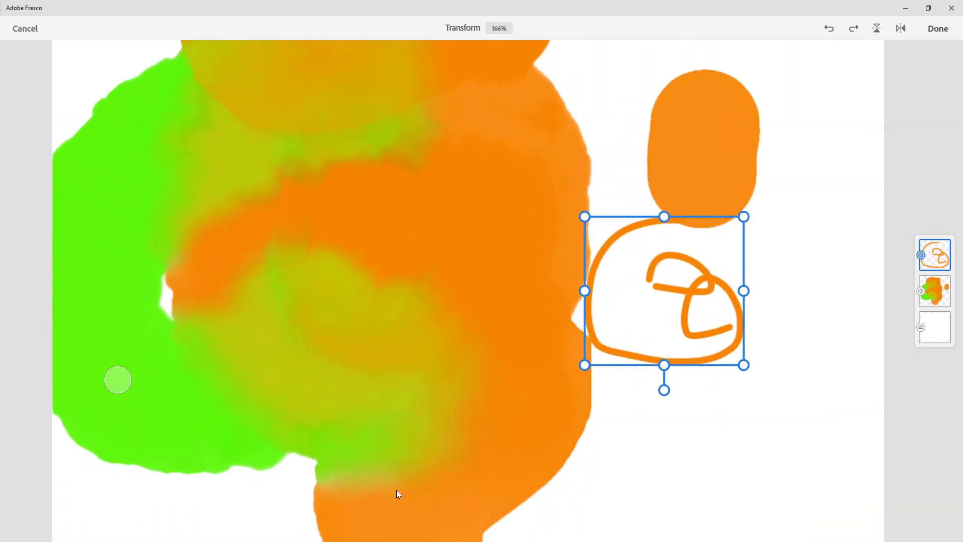
scroll(372, 382, down, 3)
scroll(372, 382, right, 2)
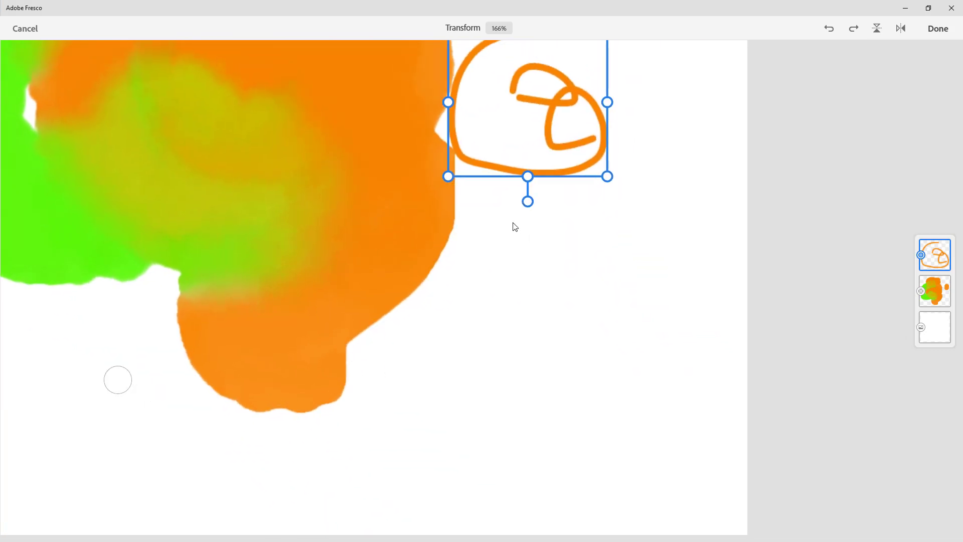
scroll(508, 303, up, 2)
scroll(507, 303, left, 2)
click(939, 28)
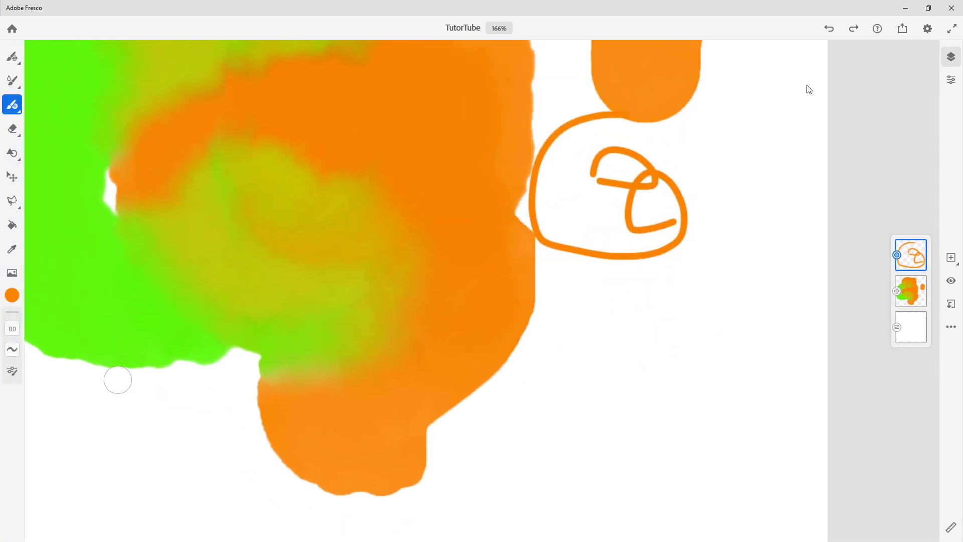